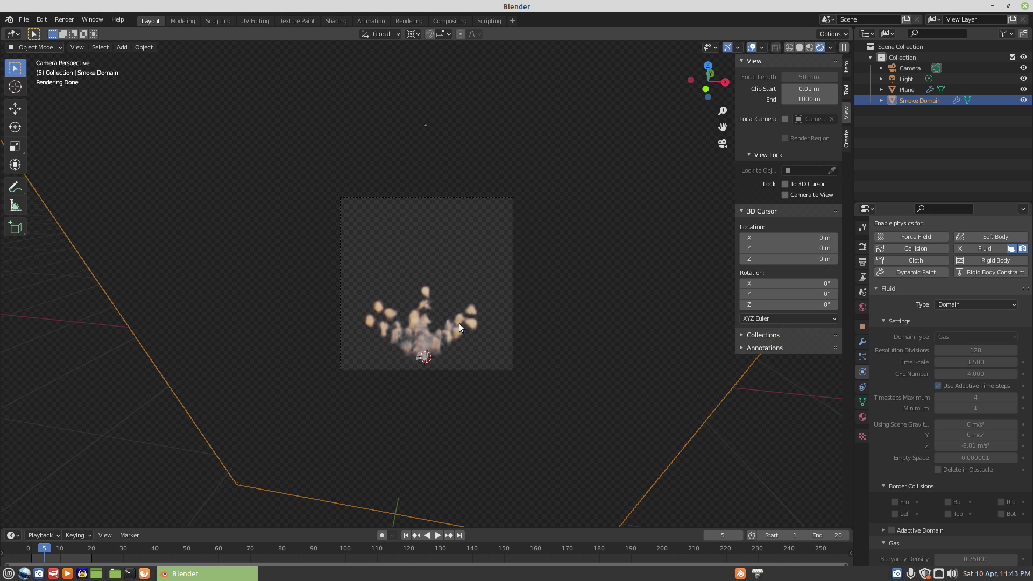
Step: Select the emitter Plane and lower its flow Sampling Substeps from 2 to 1
click(425, 358)
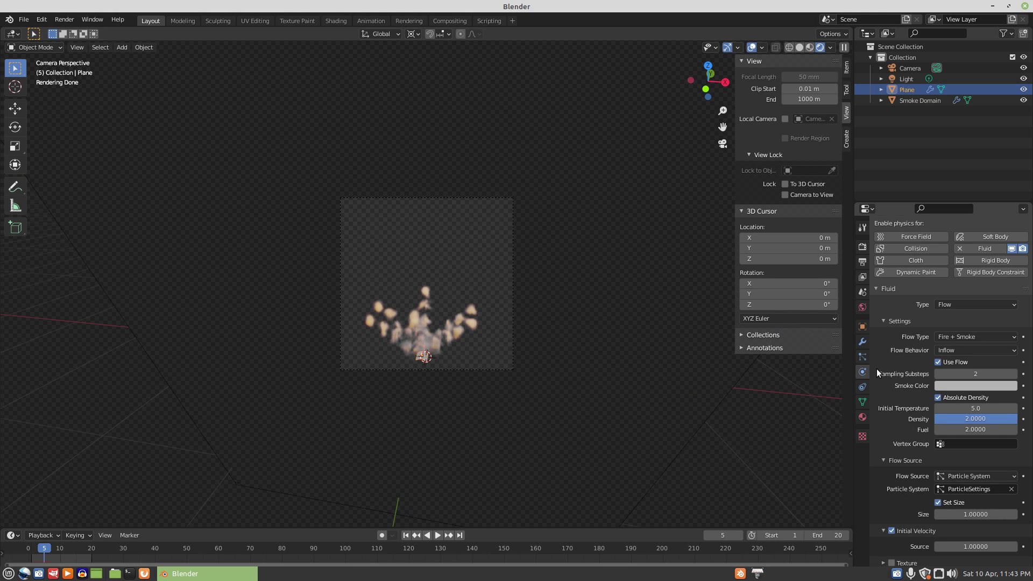
click(940, 374)
click(941, 373)
click(1014, 374)
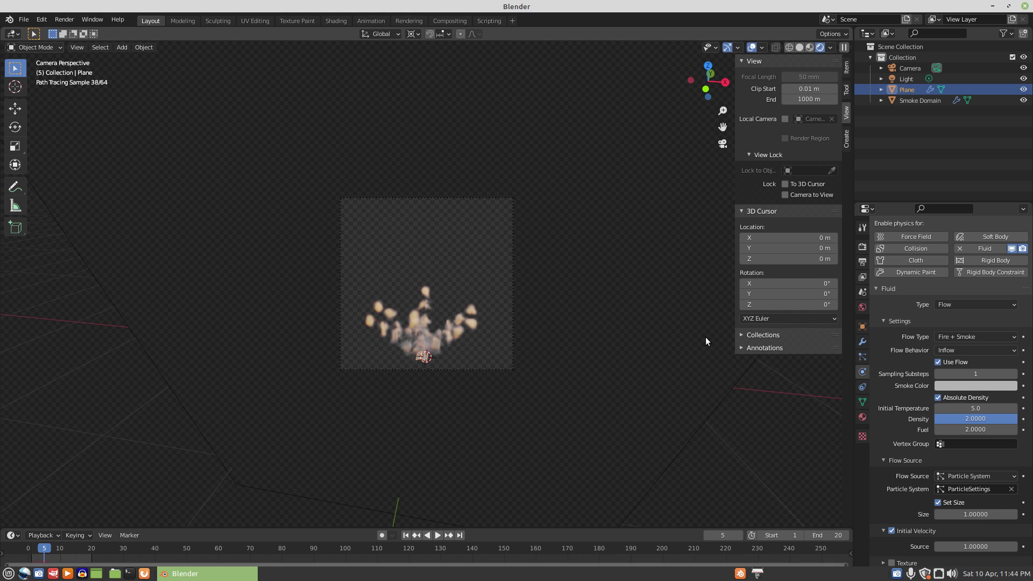
Step: Select Smoke Domain, free its existing simulation cache, and bake all frames again
click(693, 430)
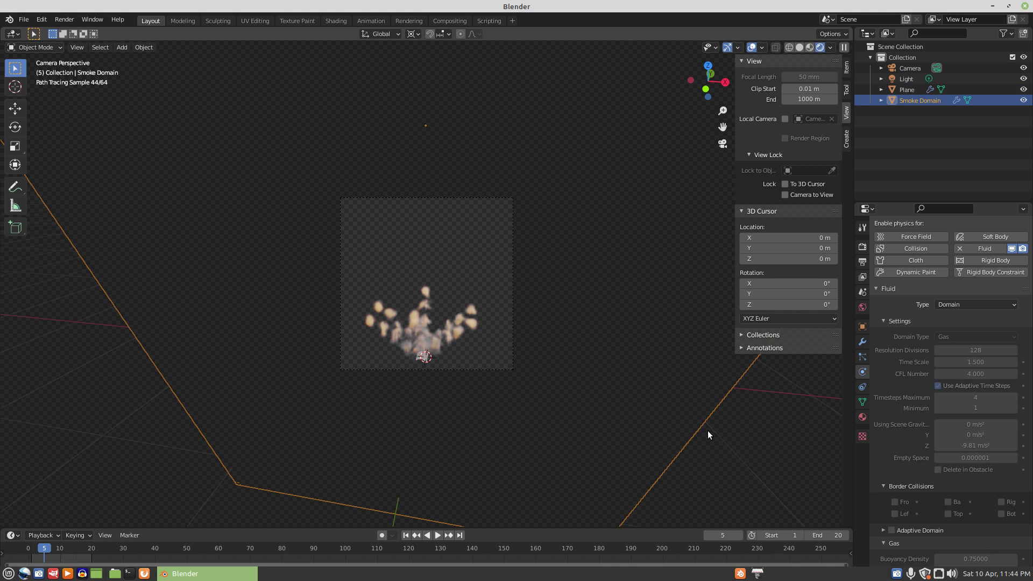
scroll(978, 505, down, 10)
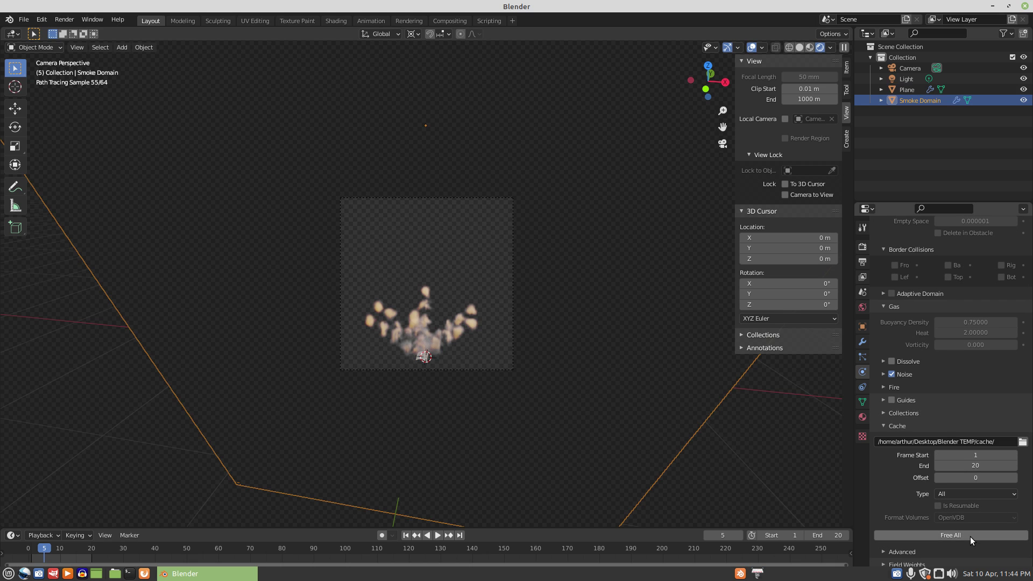
click(954, 537)
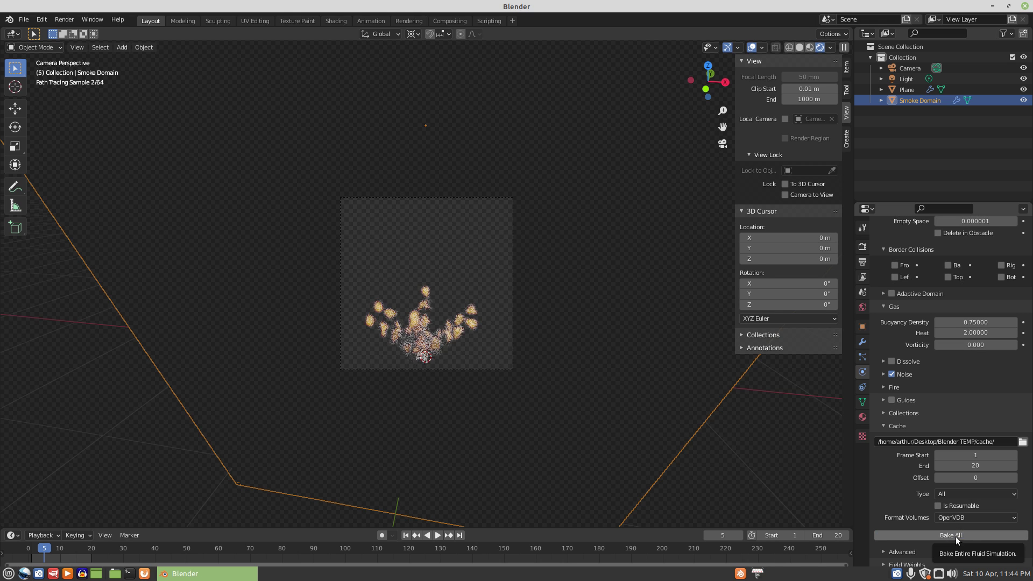
click(957, 536)
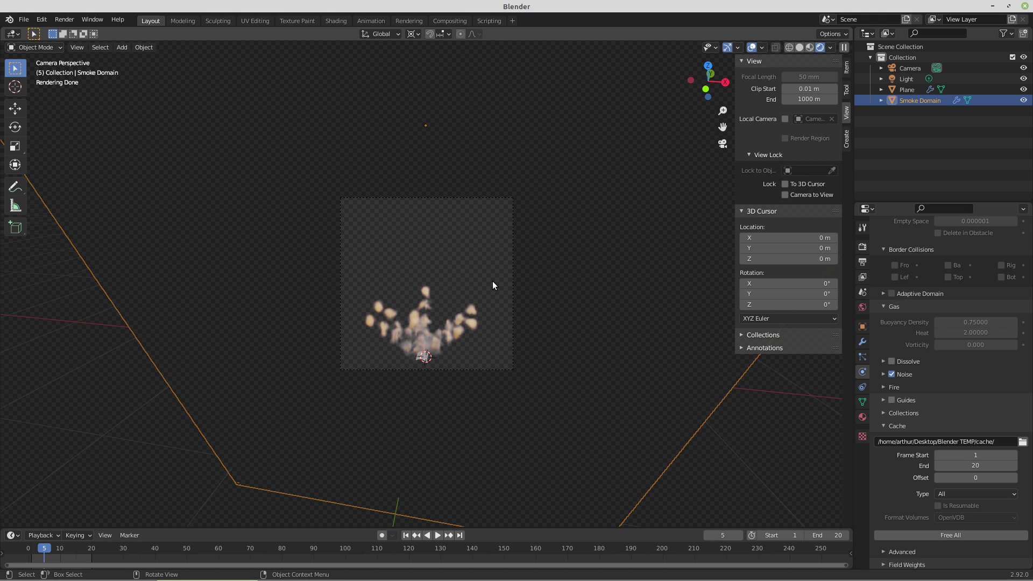
Step: Step through the baked frames one at a time up to frame 20, watching the grey plume grow
key(Right)
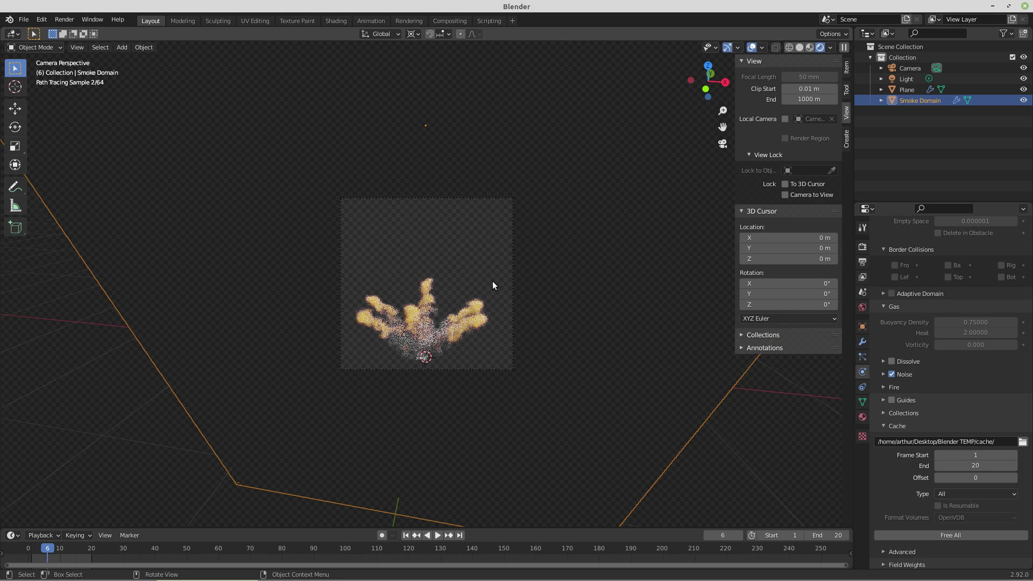
key(Left)
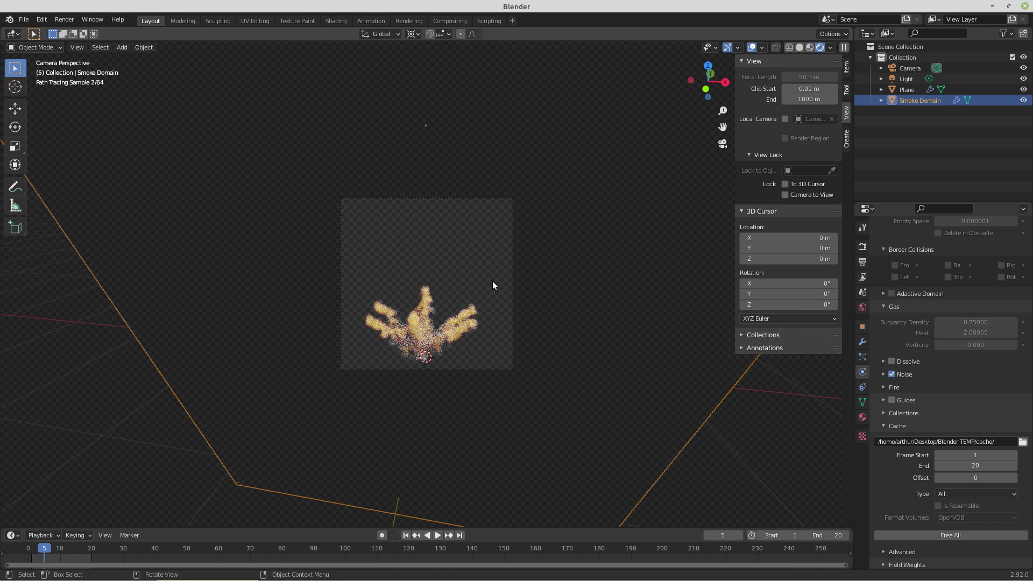
key(Left)
key(Left)
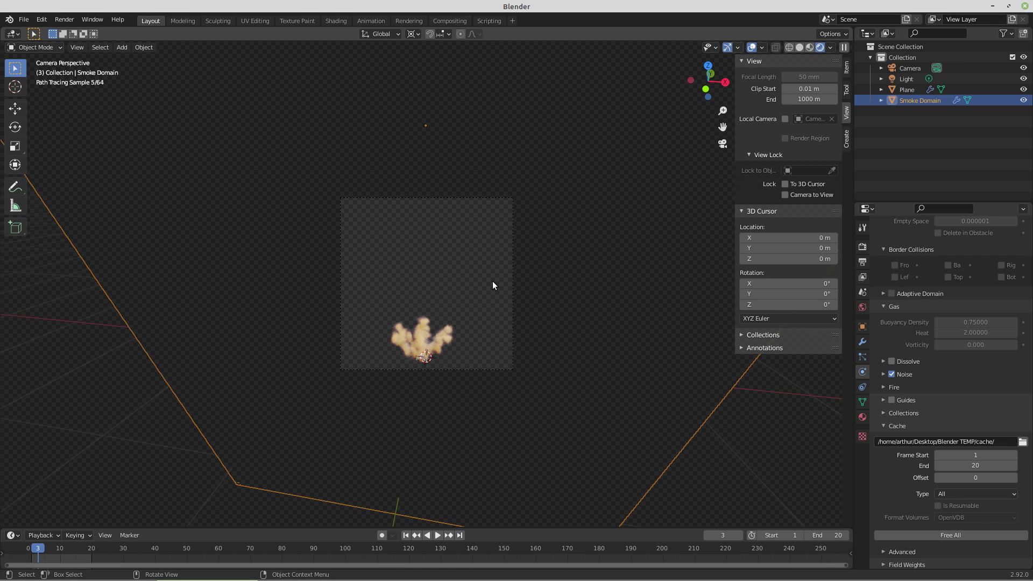
key(Right)
key(Right)
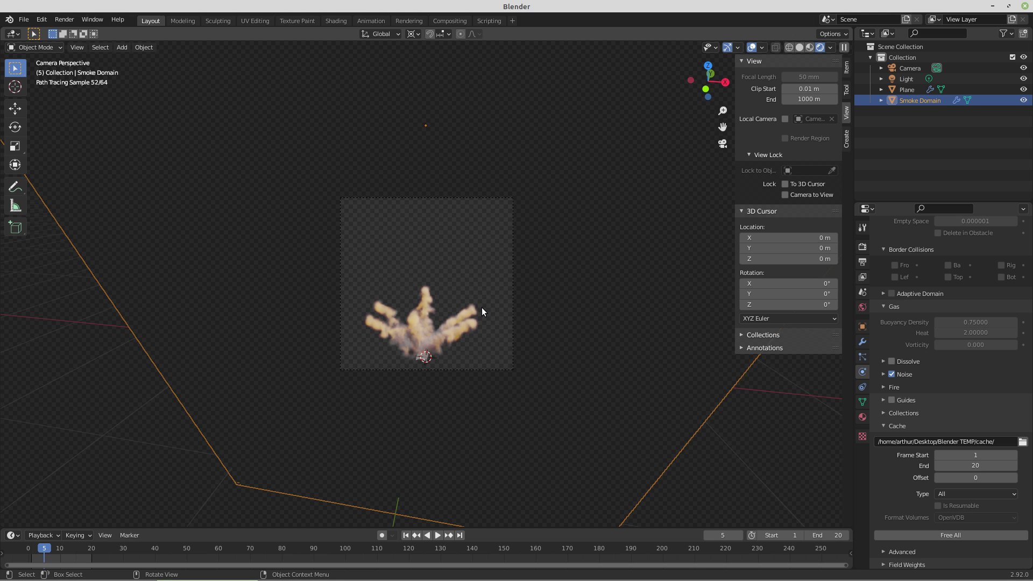
key(Right)
key(Right)
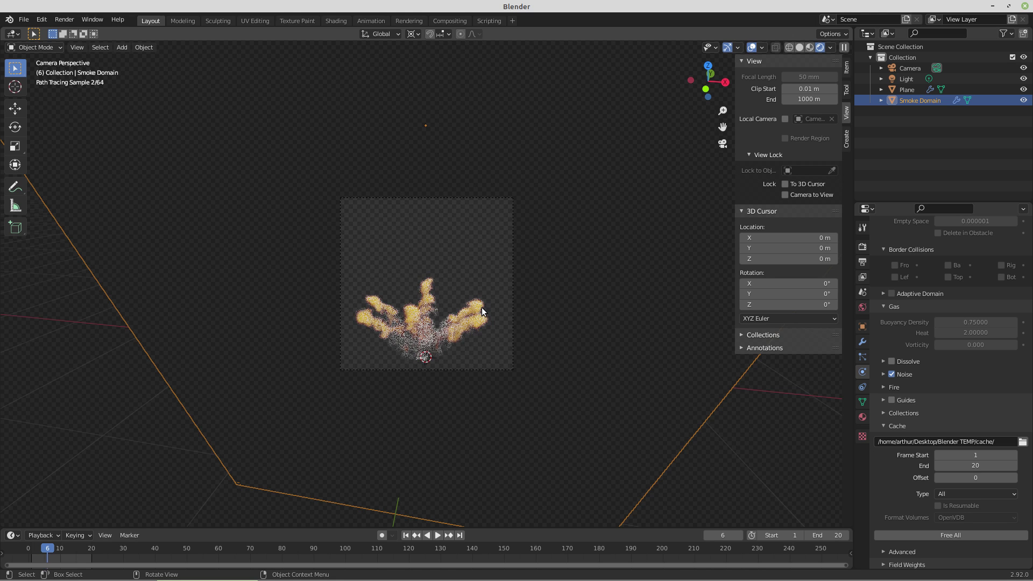
key(Right)
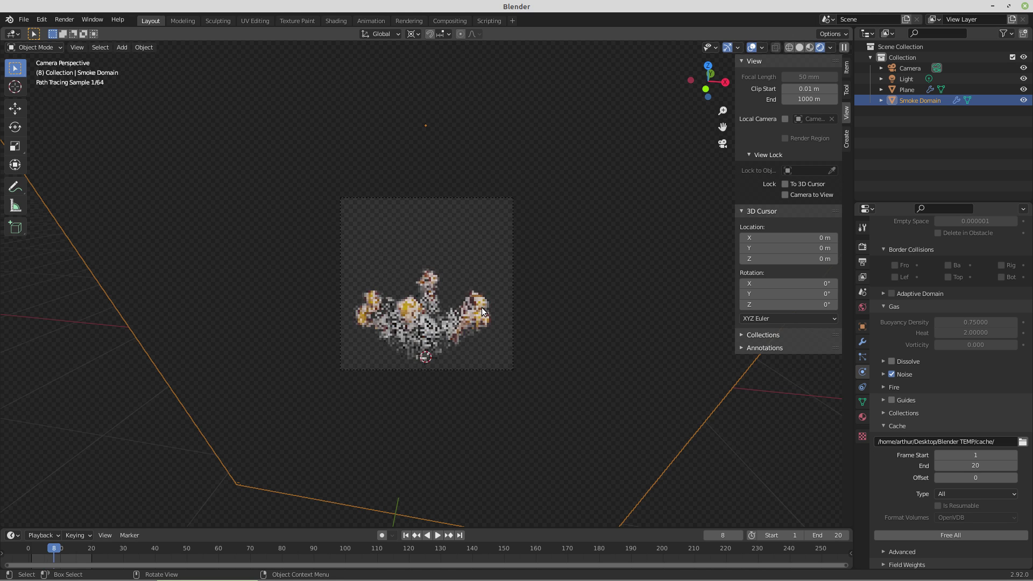
key(Right)
key(Right)
key(Right)
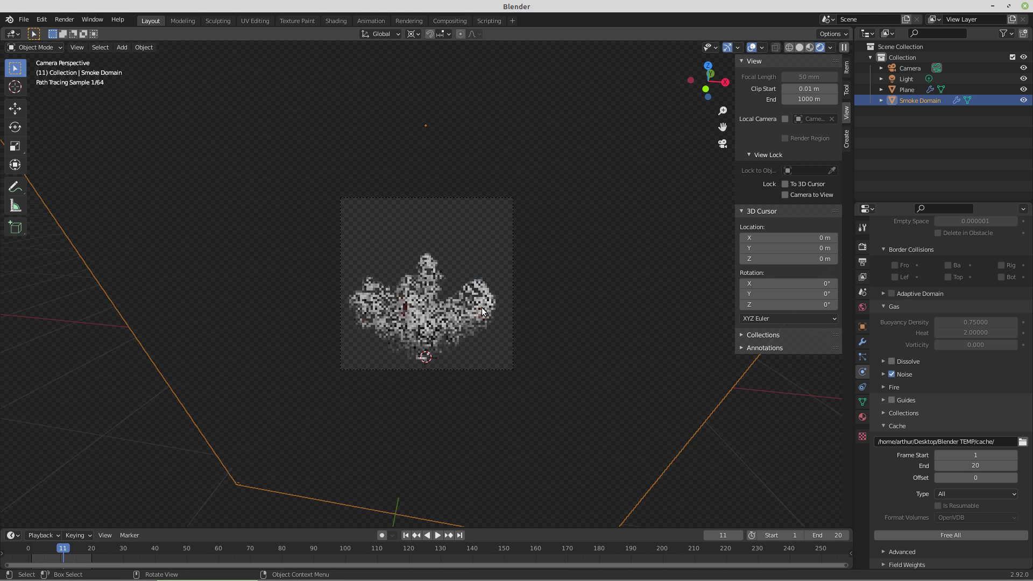
key(Right)
key(Right)
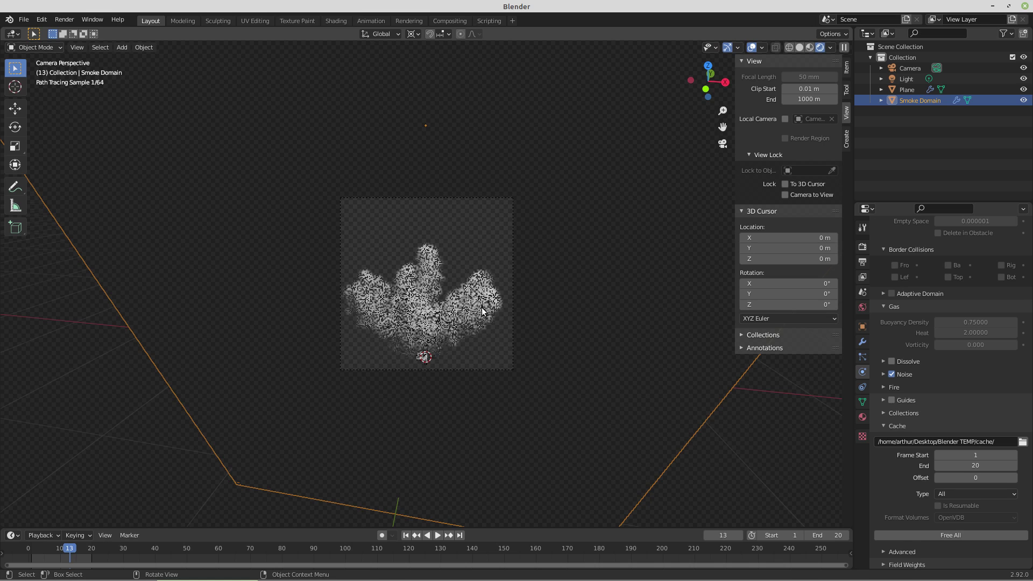
key(Right)
key(Right)
key(Right)
key(Right)
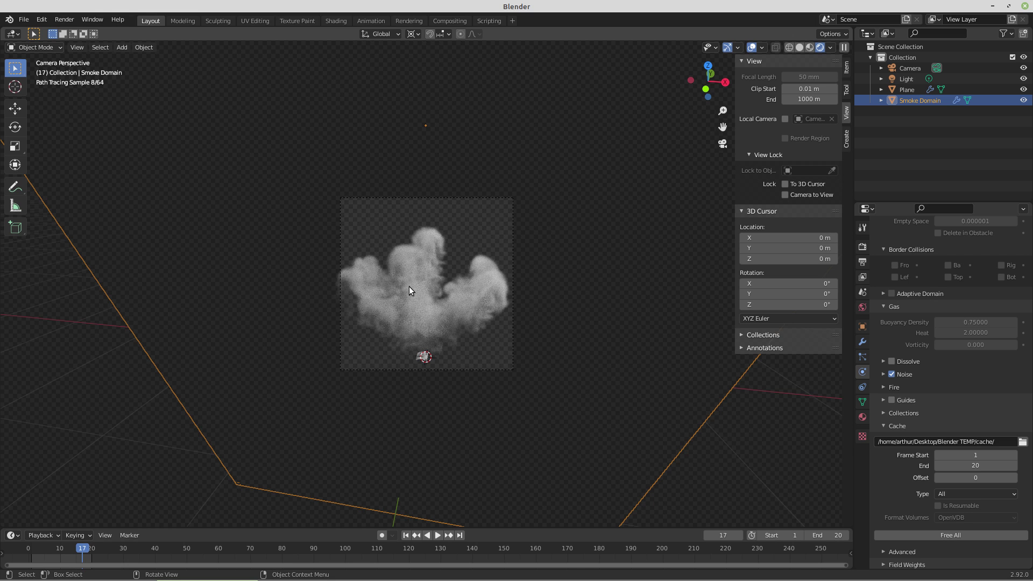
key(Right)
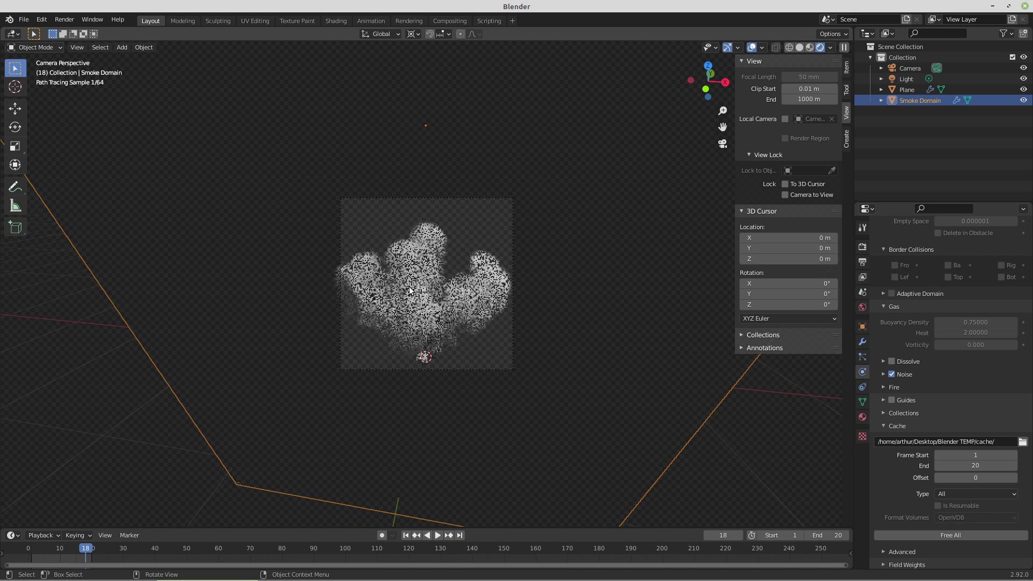
key(Right)
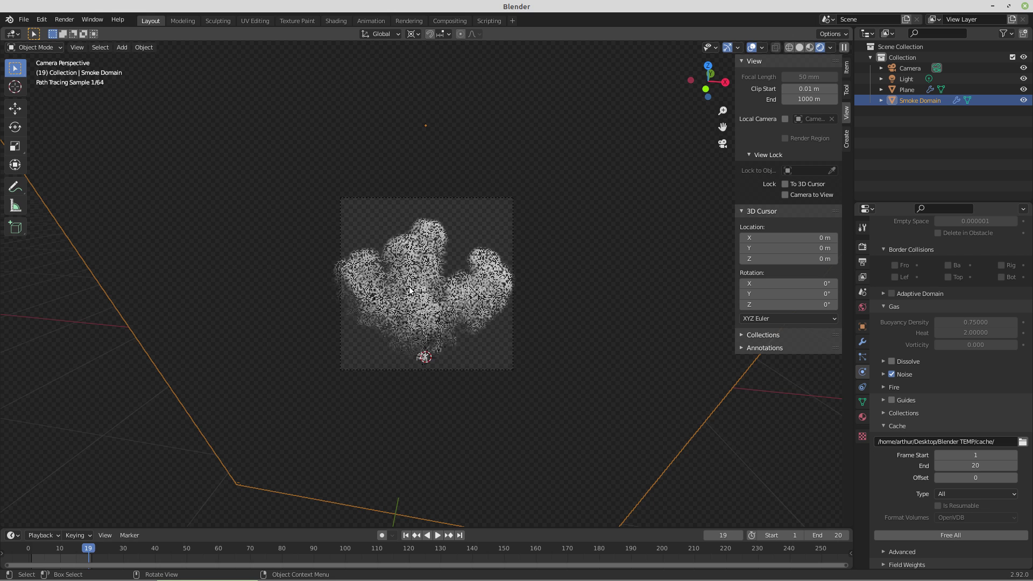
key(Right)
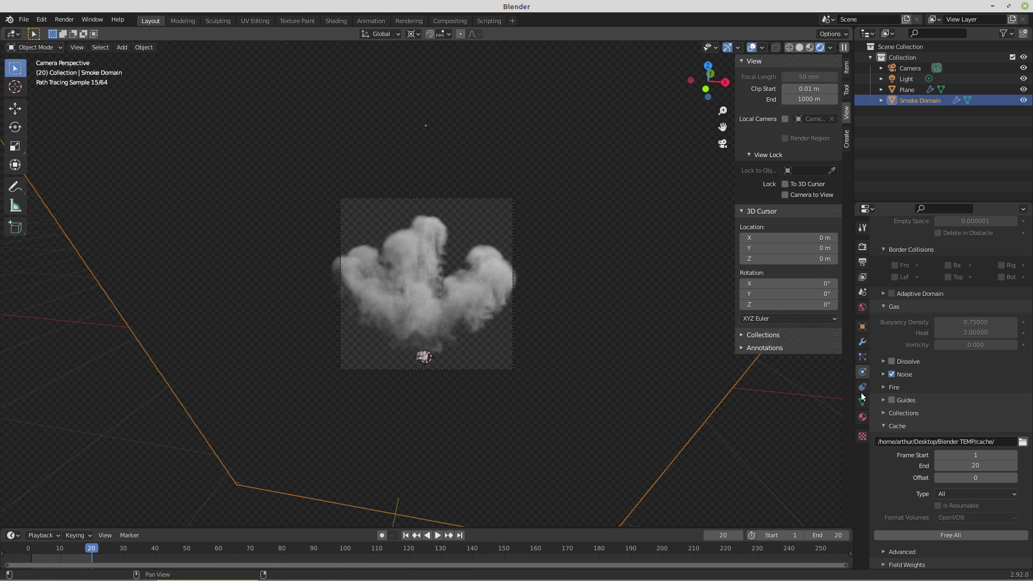
scroll(939, 331, up, 6)
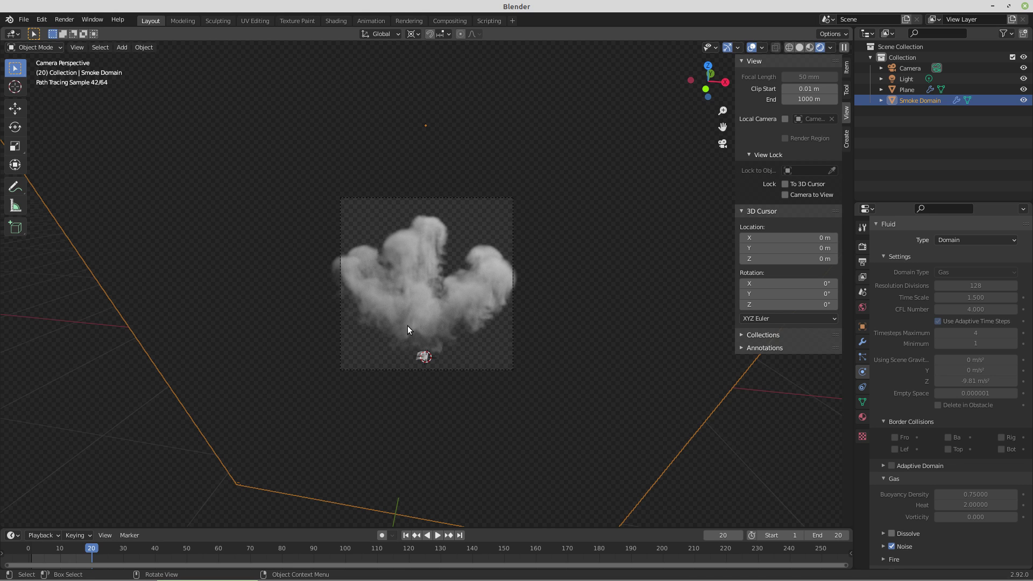
Step: Select the emitter plane in the viewport to show its Fire + Smoke inflow settings
click(423, 358)
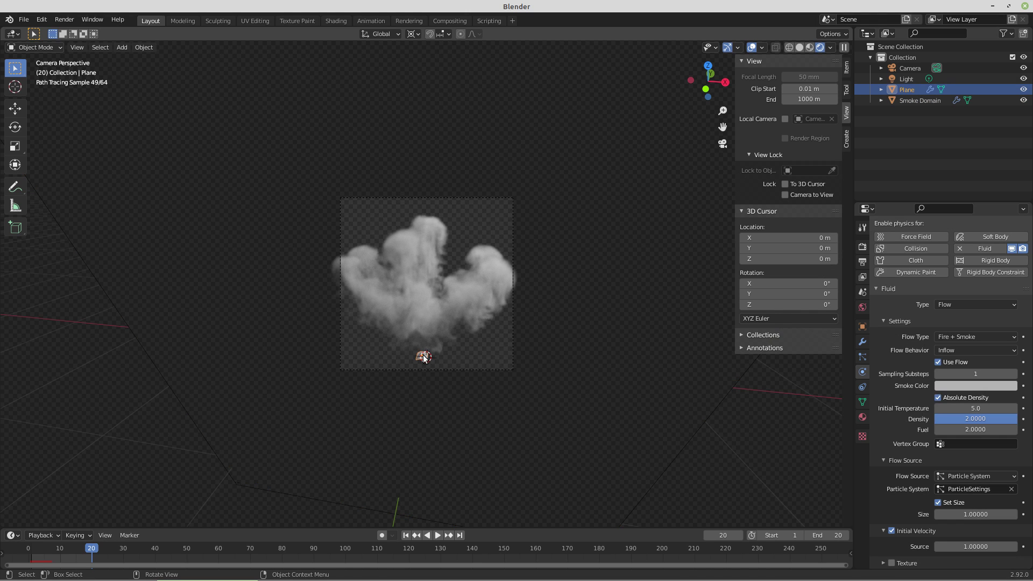